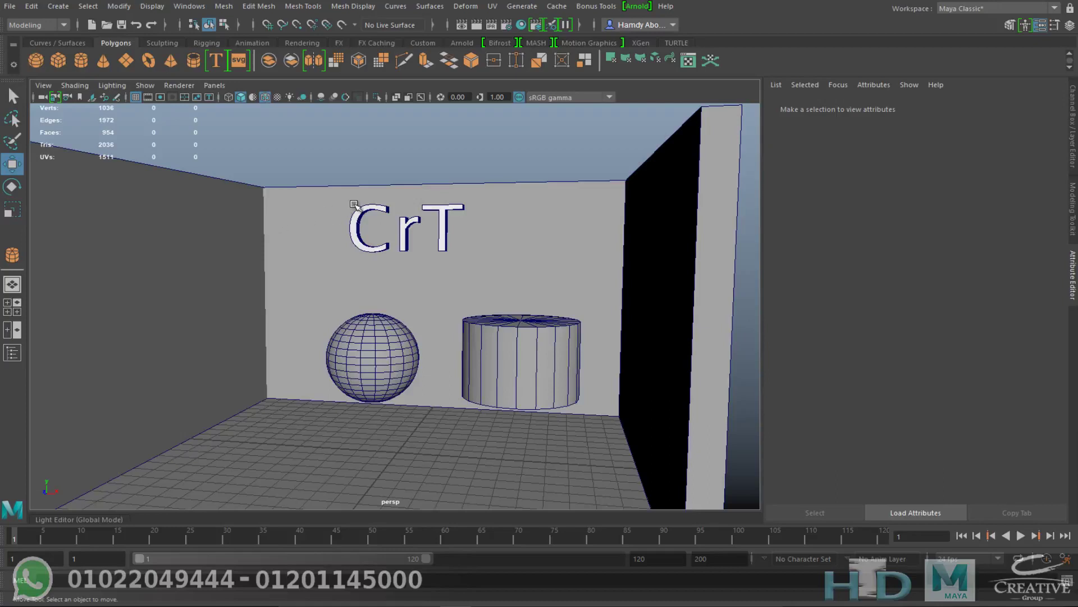
# - Try to create an Arnold mesh light with no object selected, and dismiss the resulting dialog
pyautogui.click(372, 210)
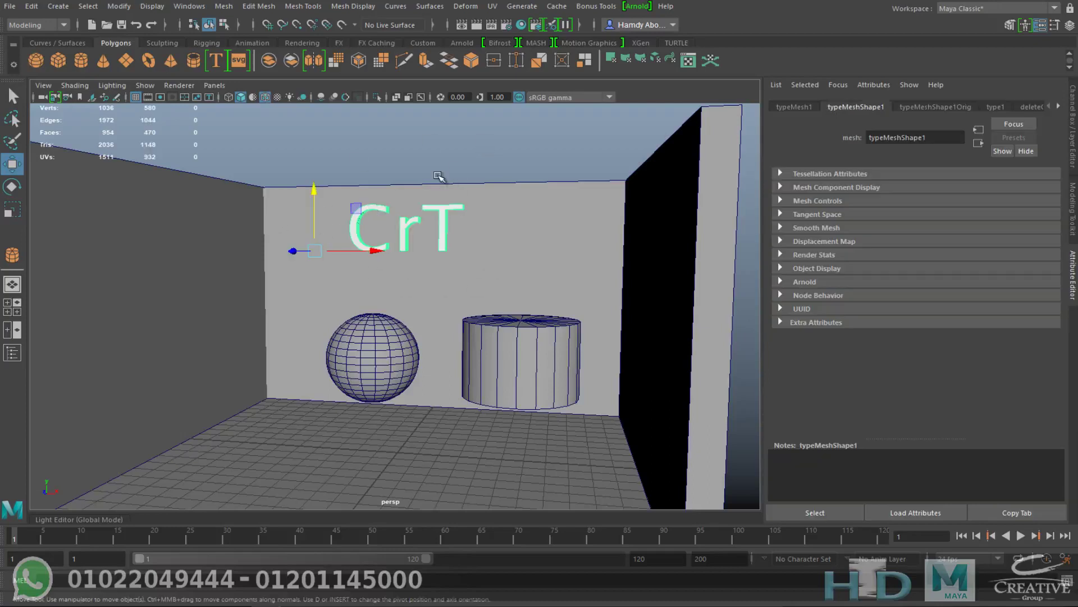
pyautogui.click(637, 6)
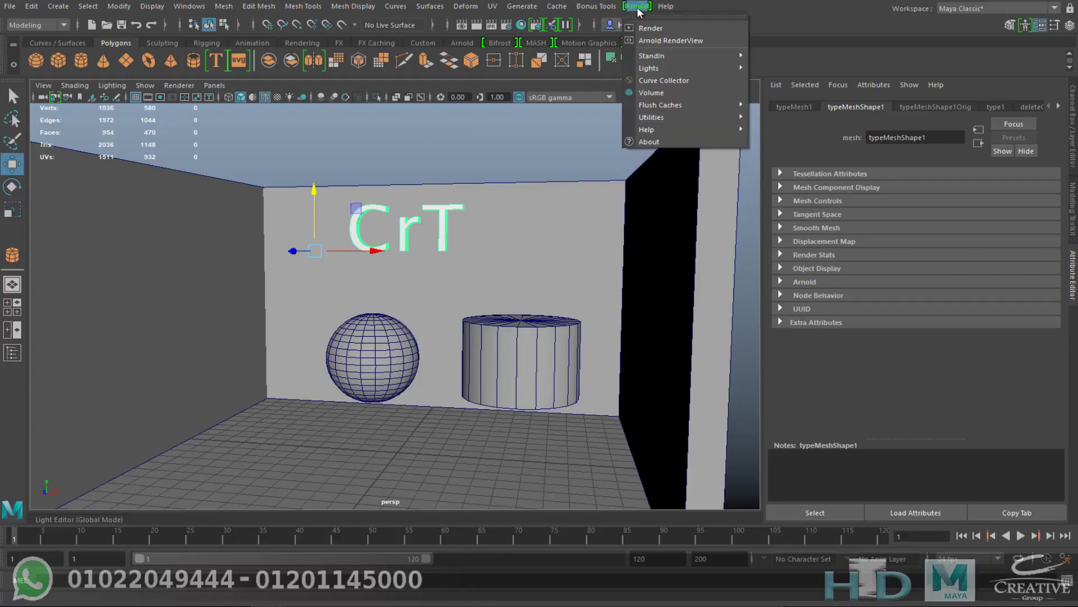
pyautogui.moveTo(674, 68)
pyautogui.click(433, 143)
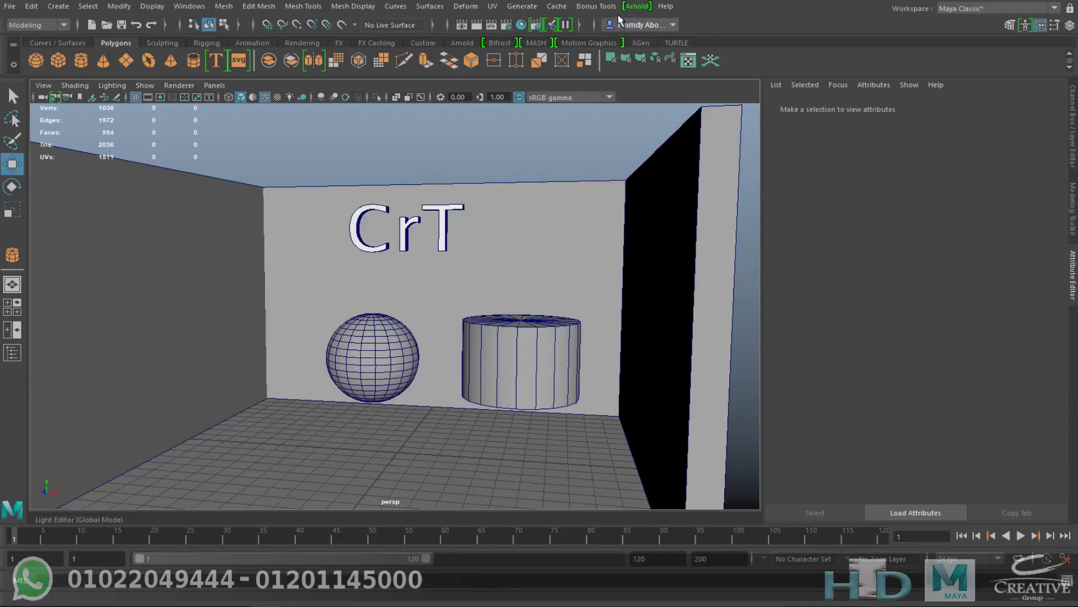
pyautogui.click(640, 7)
pyautogui.moveTo(730, 68)
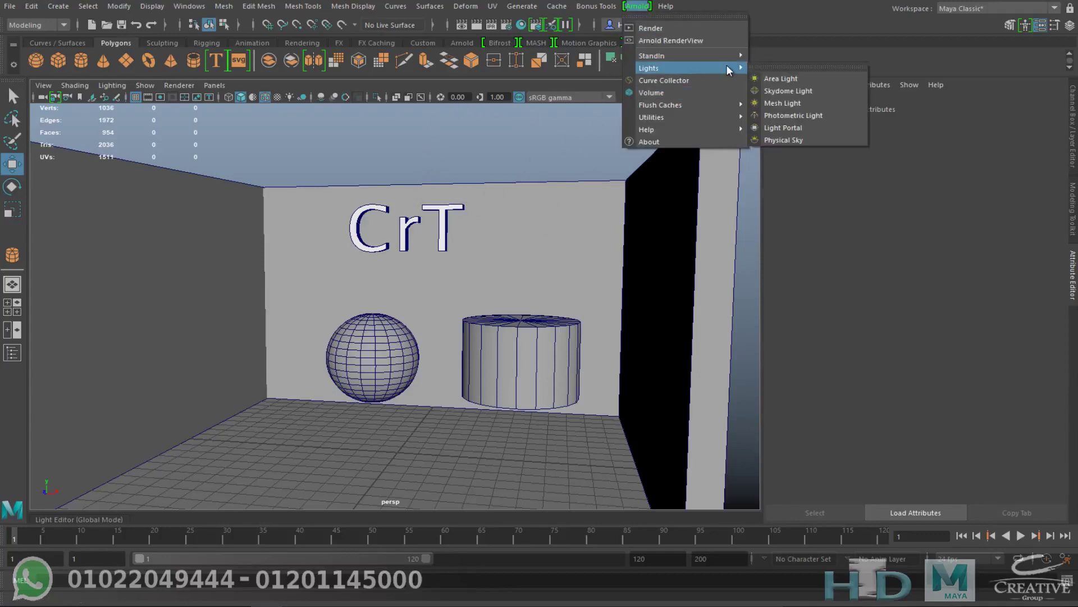
pyautogui.click(786, 105)
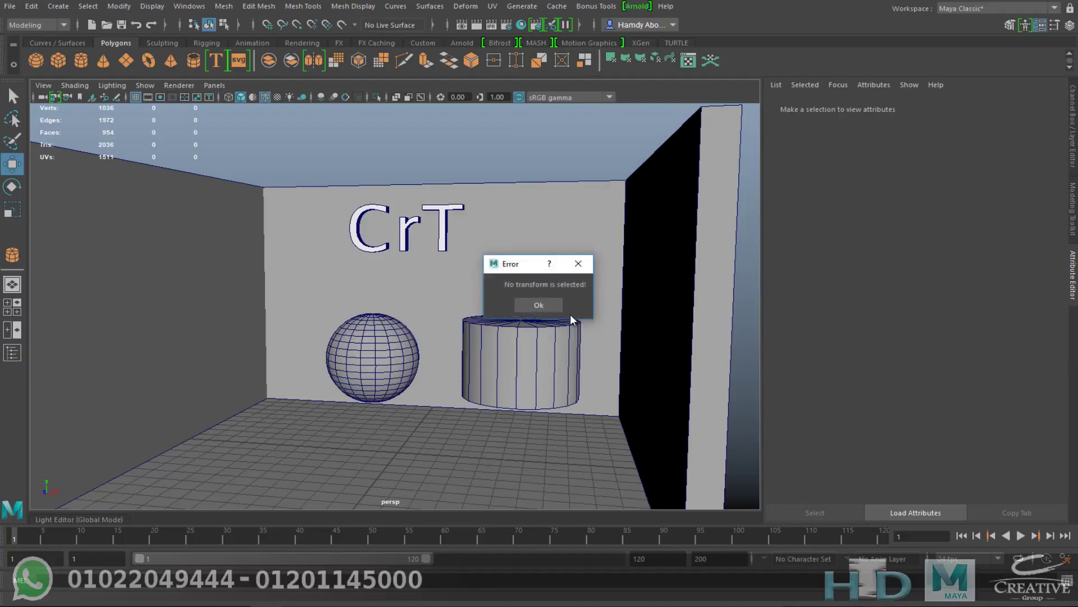
pyautogui.click(540, 305)
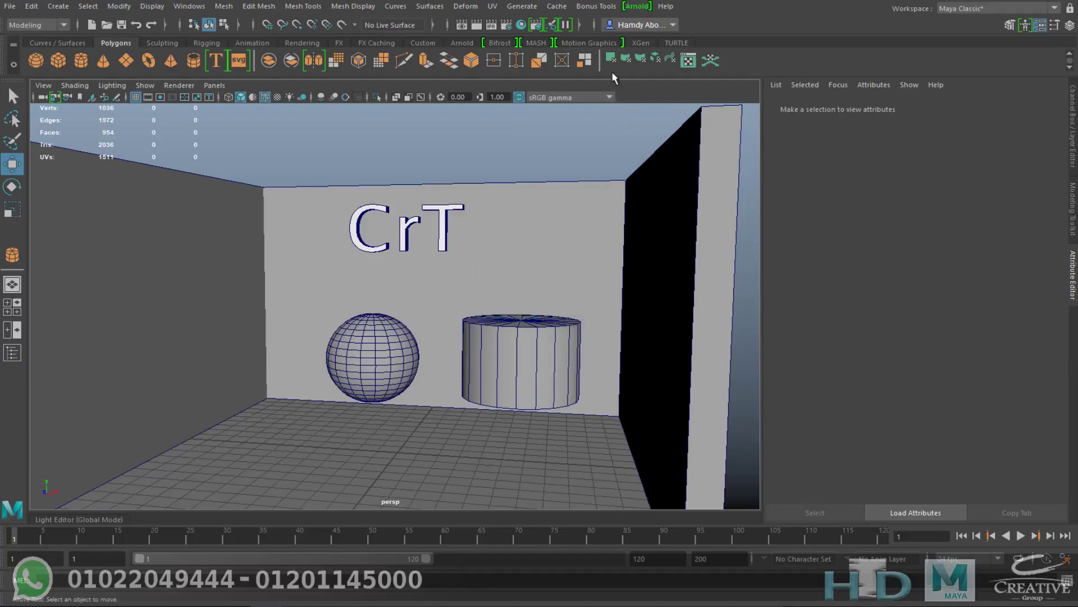
# - Turn the CrT text mesh on the back wall into an Arnold mesh light
pyautogui.click(462, 43)
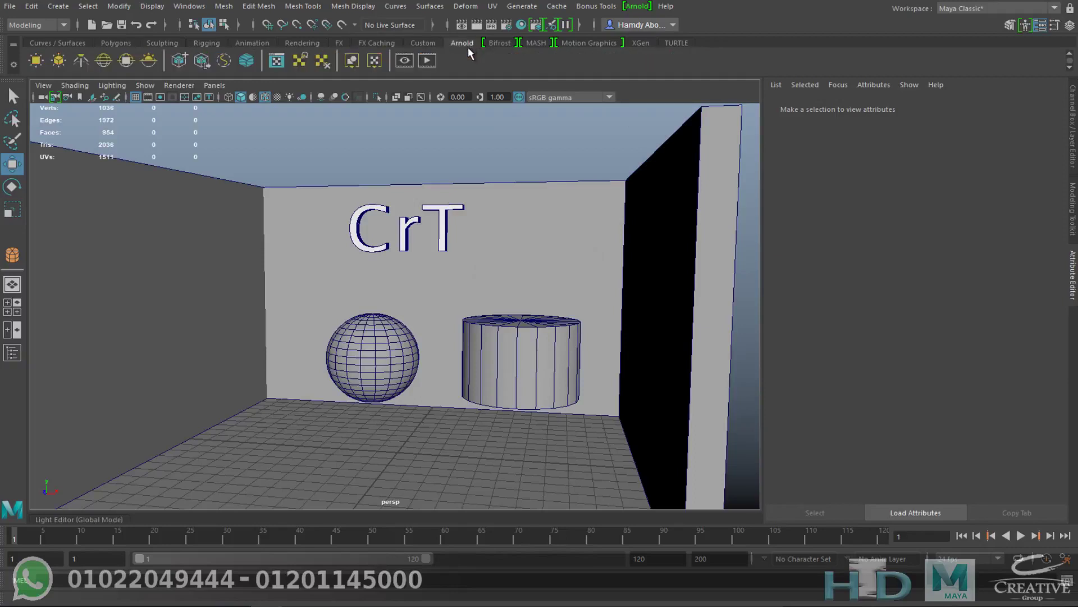
pyautogui.click(362, 221)
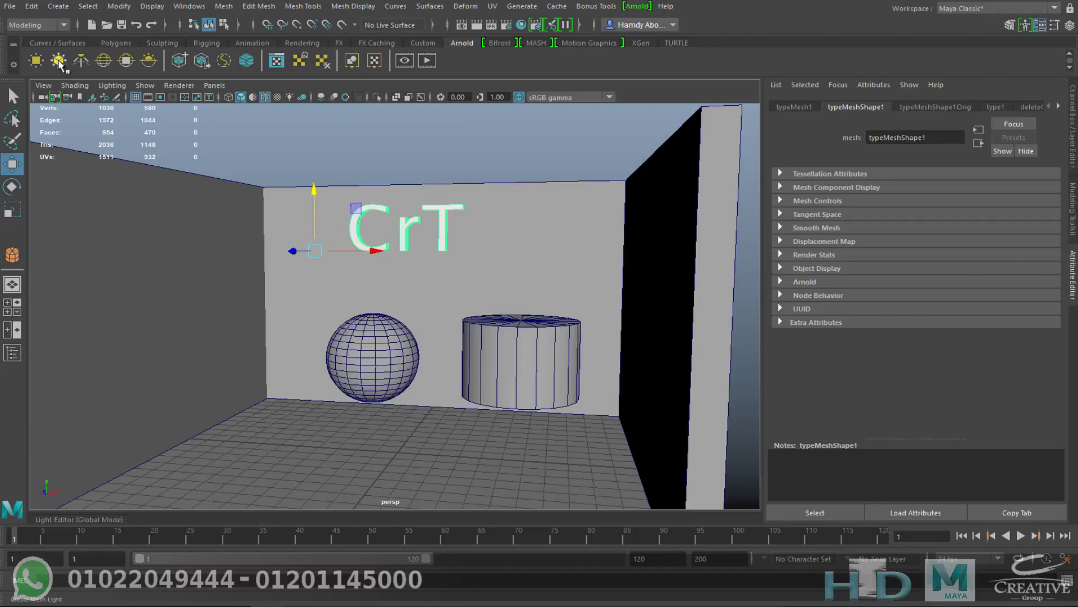
pyautogui.click(50, 518)
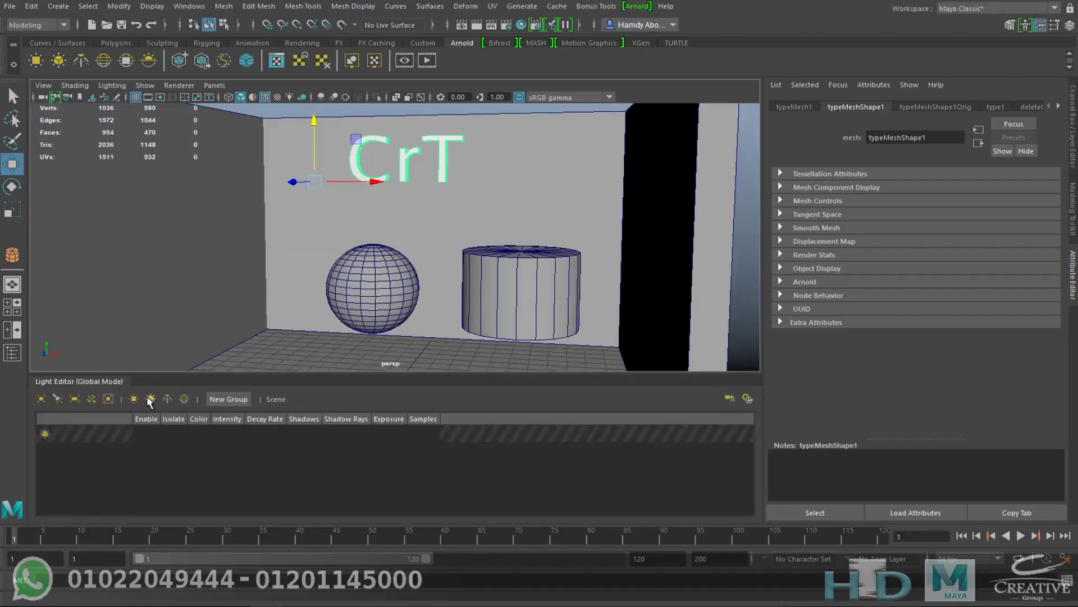
pyautogui.click(111, 381)
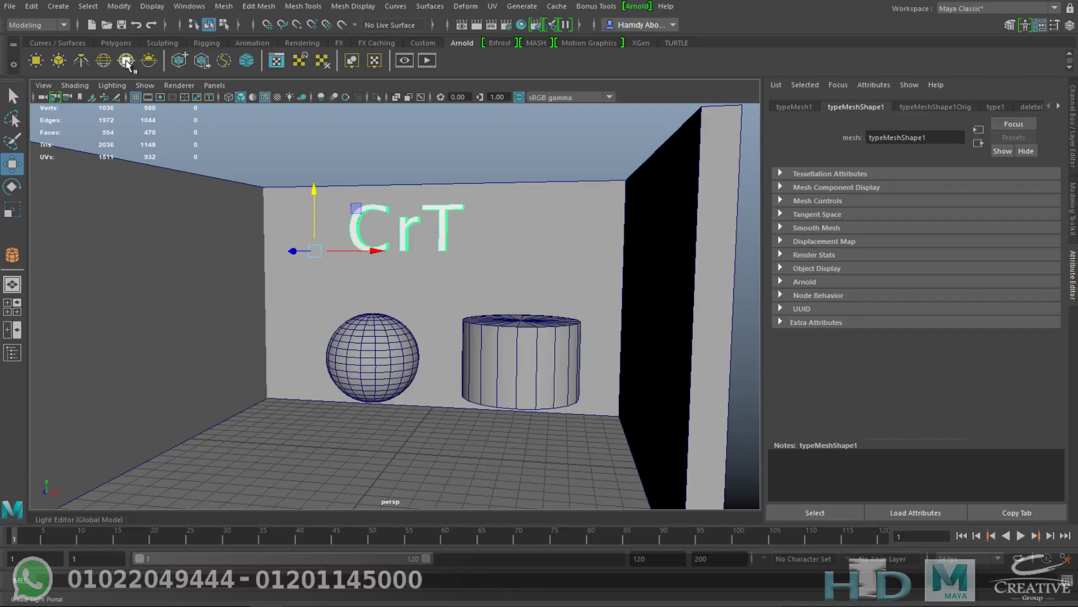
pyautogui.click(59, 61)
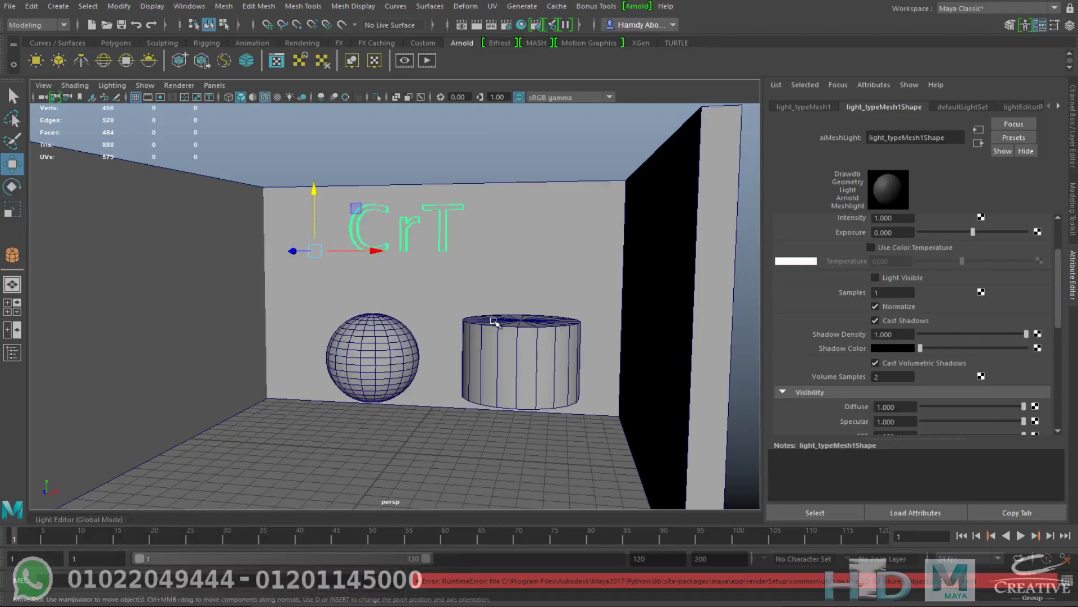
# - Render the closer perspective view in Arnold RenderView and fit the whole image inside its window
pyautogui.scroll(3, 457, 323)
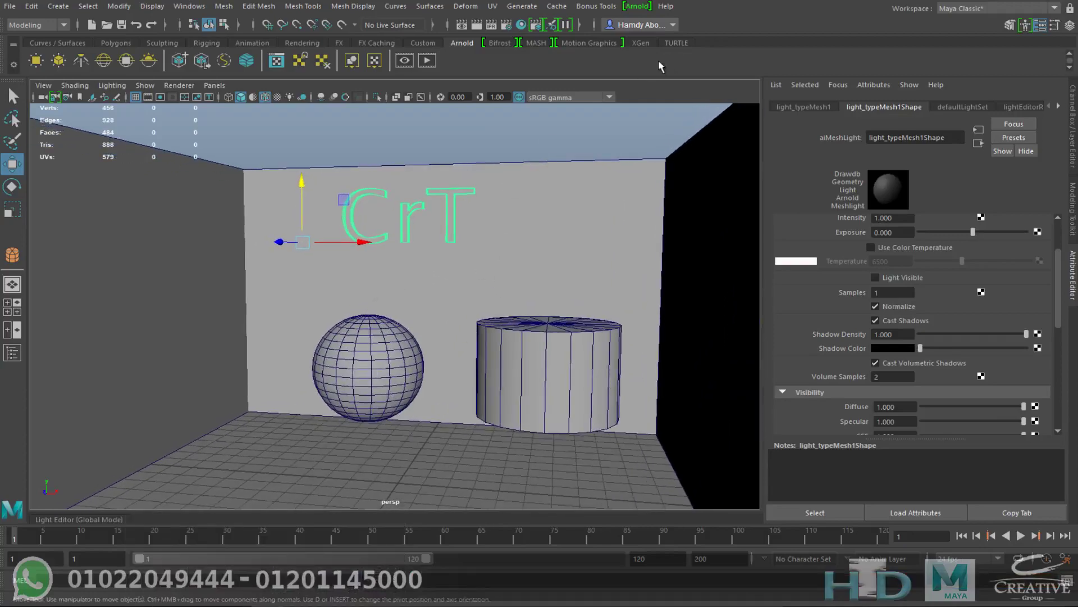
pyautogui.scroll(3, 471, 202)
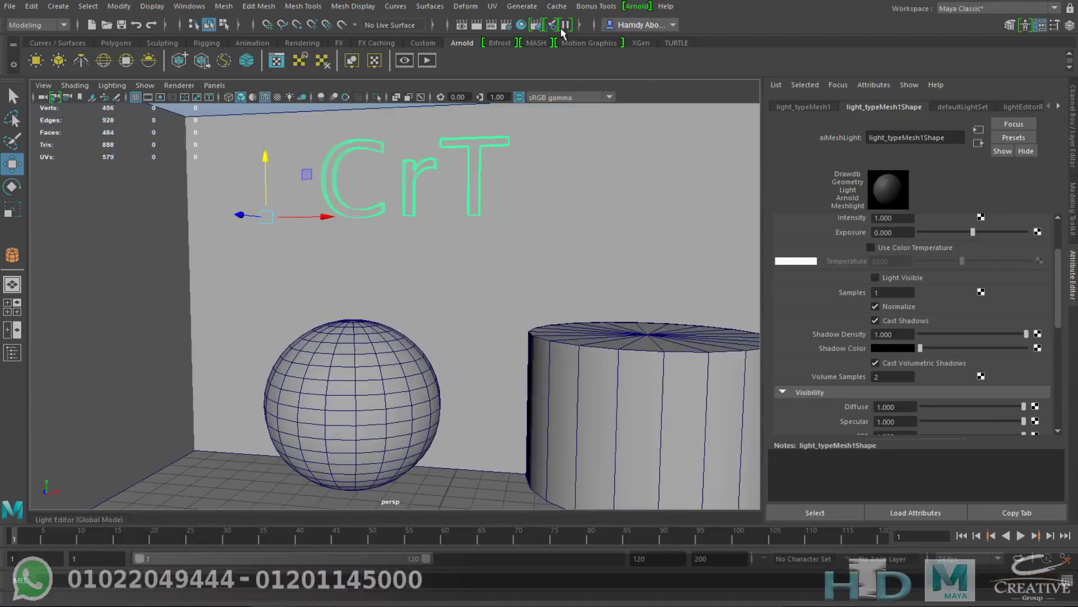
pyautogui.click(637, 6)
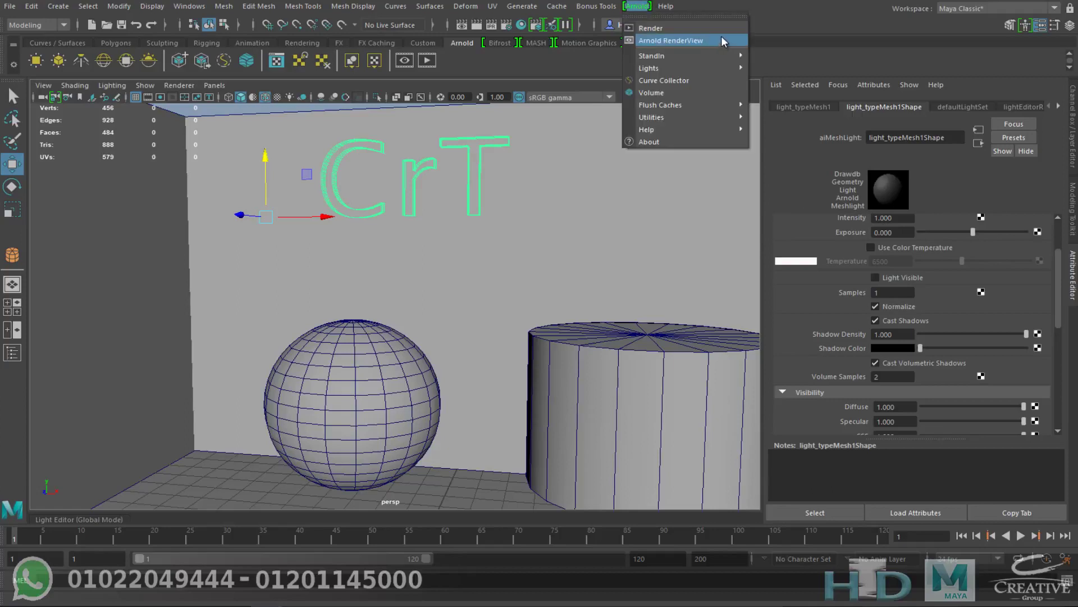
pyautogui.click(687, 41)
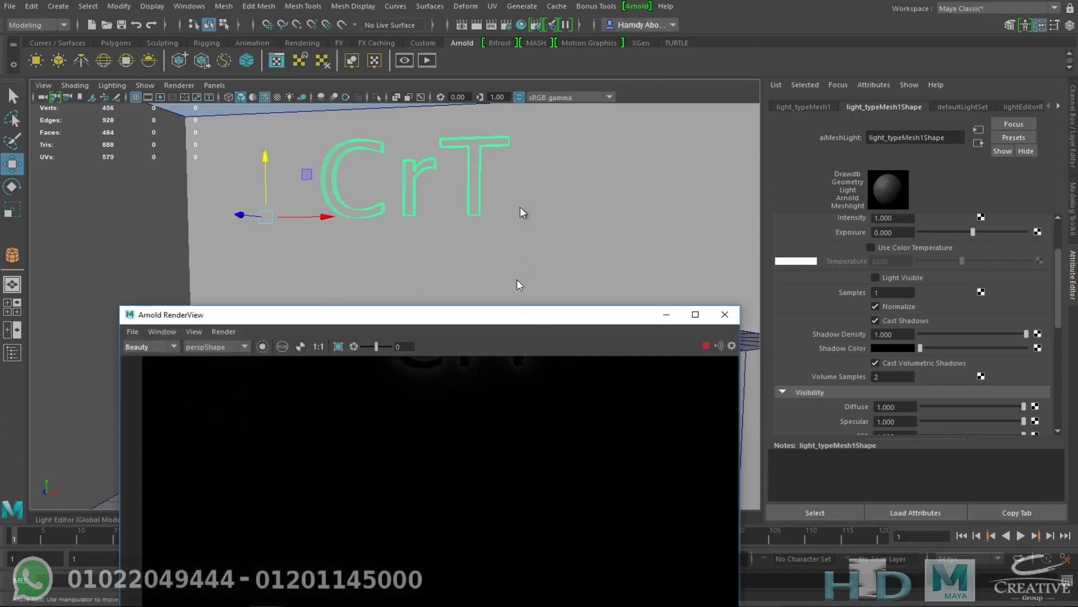
pyautogui.moveTo(513, 328); pyautogui.dragTo(433, 163)
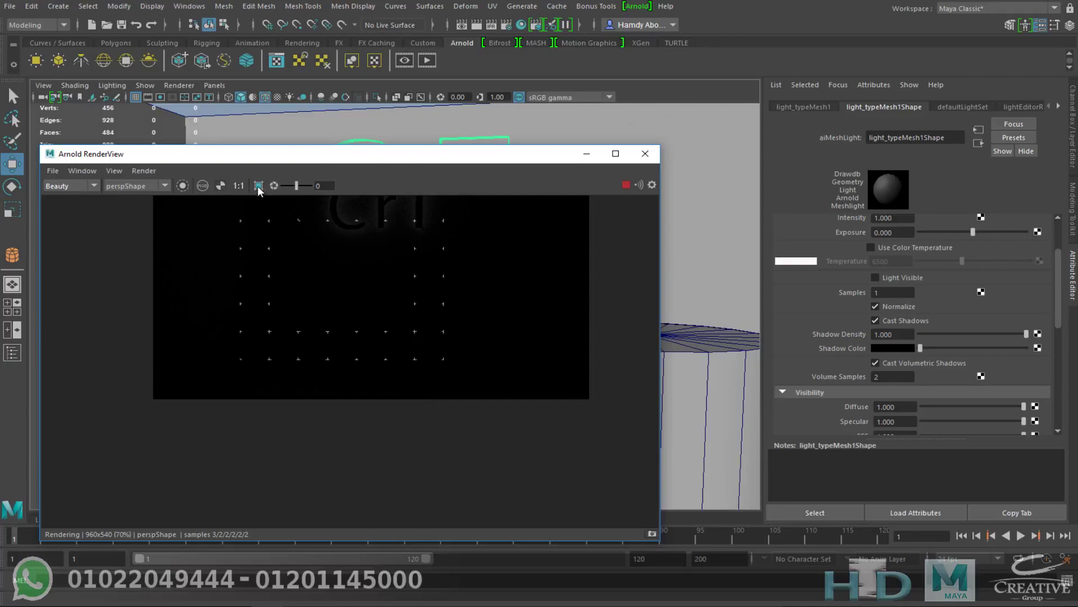
pyautogui.click(258, 185)
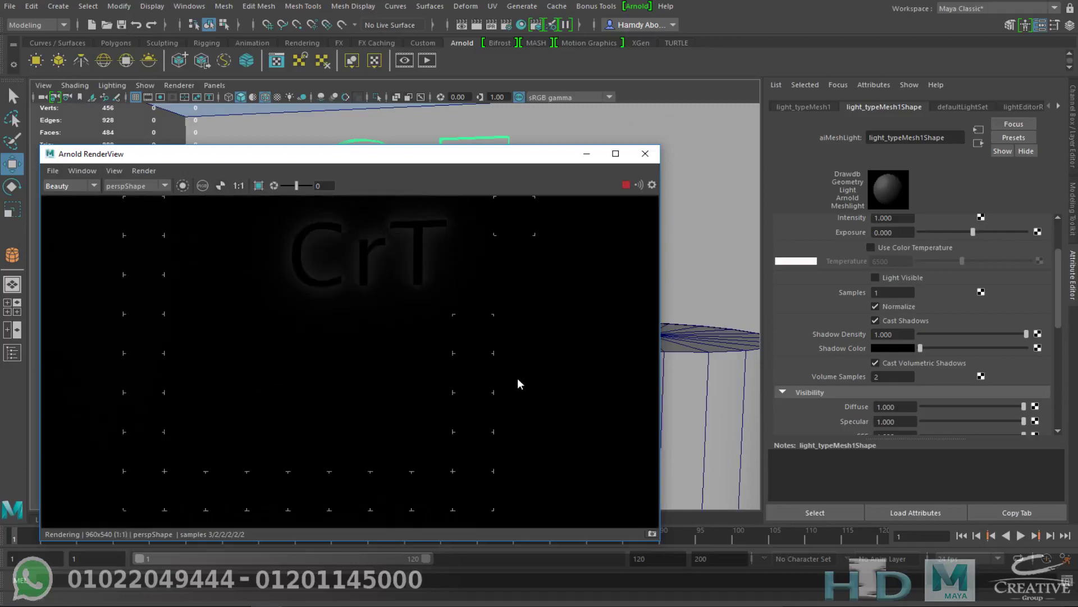
pyautogui.scroll(-2, 219, 414)
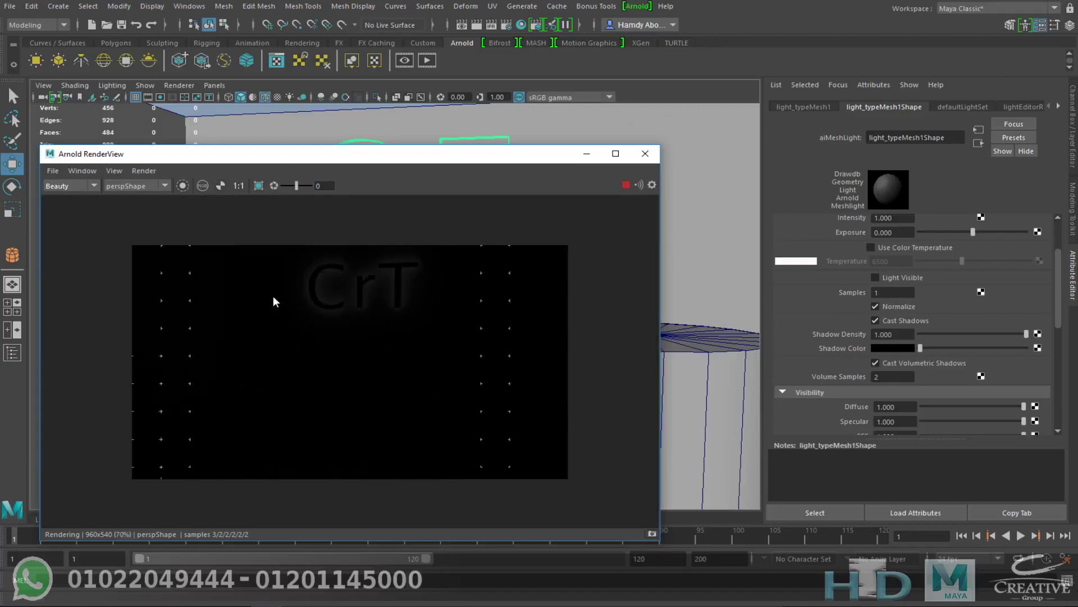
pyautogui.scroll(1, 955, 292)
# - Make the CrT mesh light visible in the render and set its exposure to 8
pyautogui.moveTo(972, 269); pyautogui.dragTo(1027, 269)
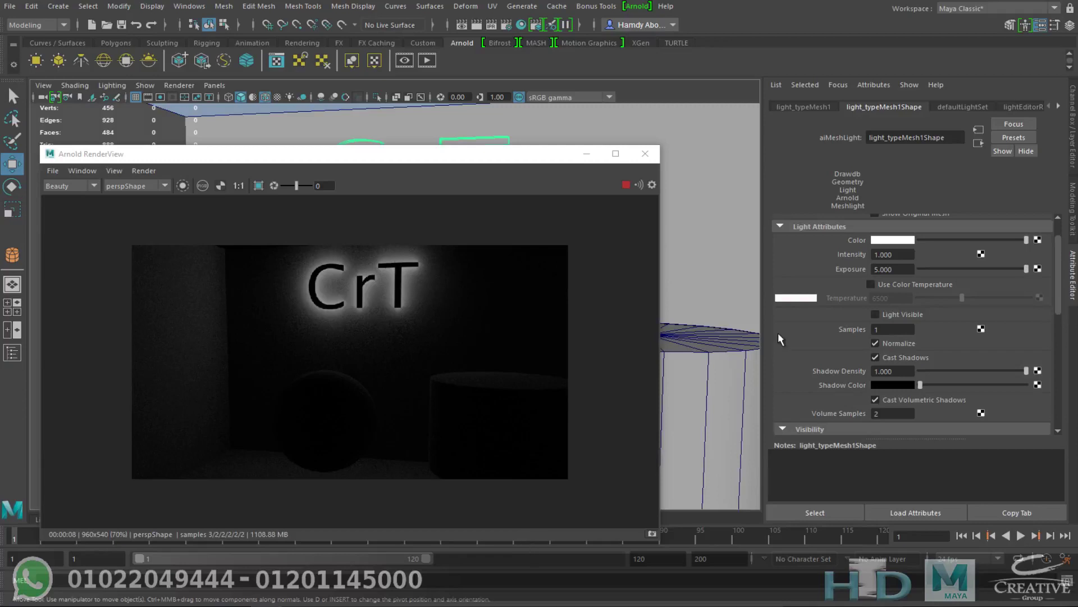
pyautogui.click(876, 315)
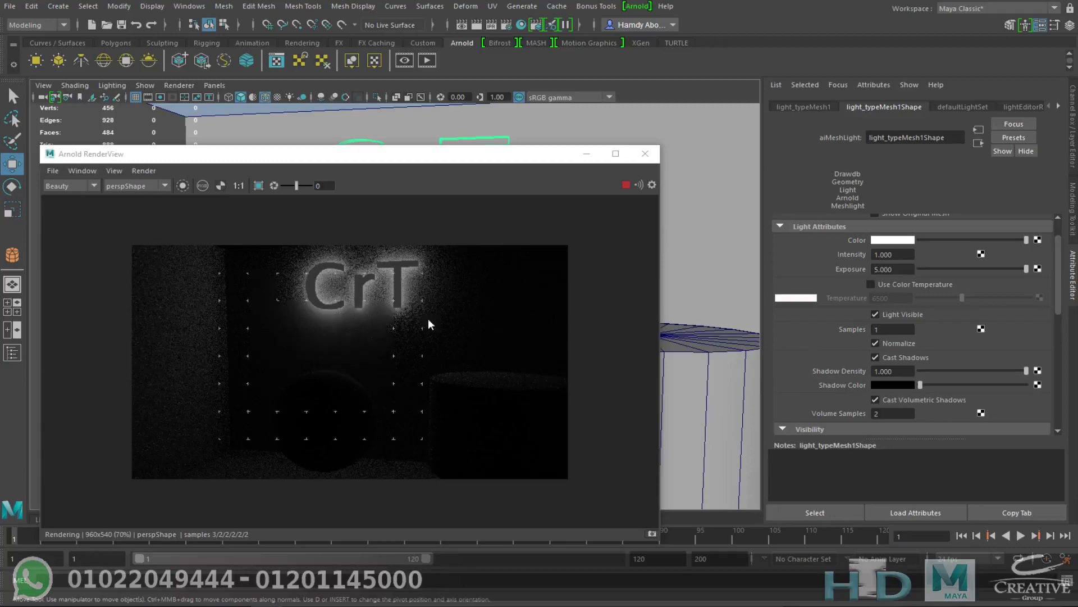
pyautogui.doubleClick(893, 269)
pyautogui.write('8')
pyautogui.press('Return')
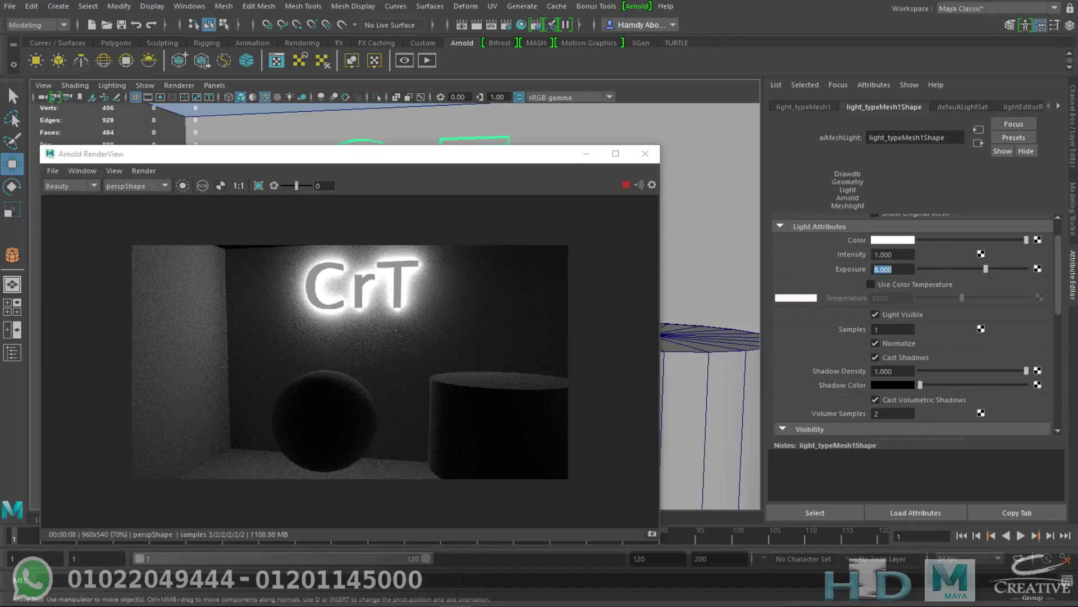
# - Change the CrT mesh light's colour from white to a dark, saturated magenta
pyautogui.click(894, 240)
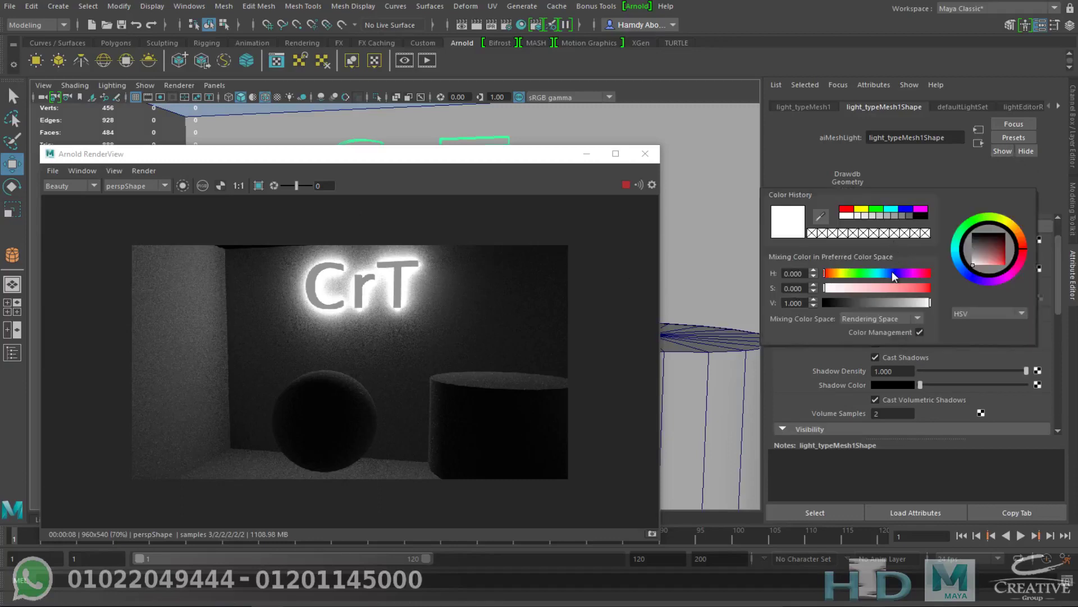
pyautogui.moveTo(893, 274); pyautogui.dragTo(922, 273)
pyautogui.click(930, 287)
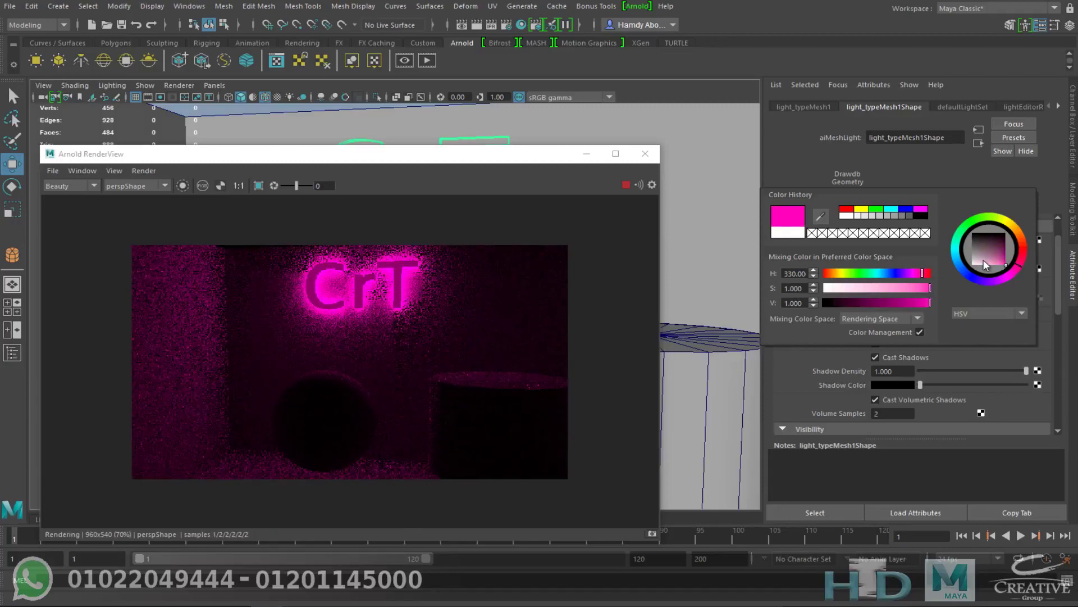
pyautogui.moveTo(983, 260)
pyautogui.mouseDown()
pyautogui.moveTo(1012, 255)
pyautogui.moveTo(1008, 234)
pyautogui.moveTo(1007, 253)
pyautogui.mouseUp()
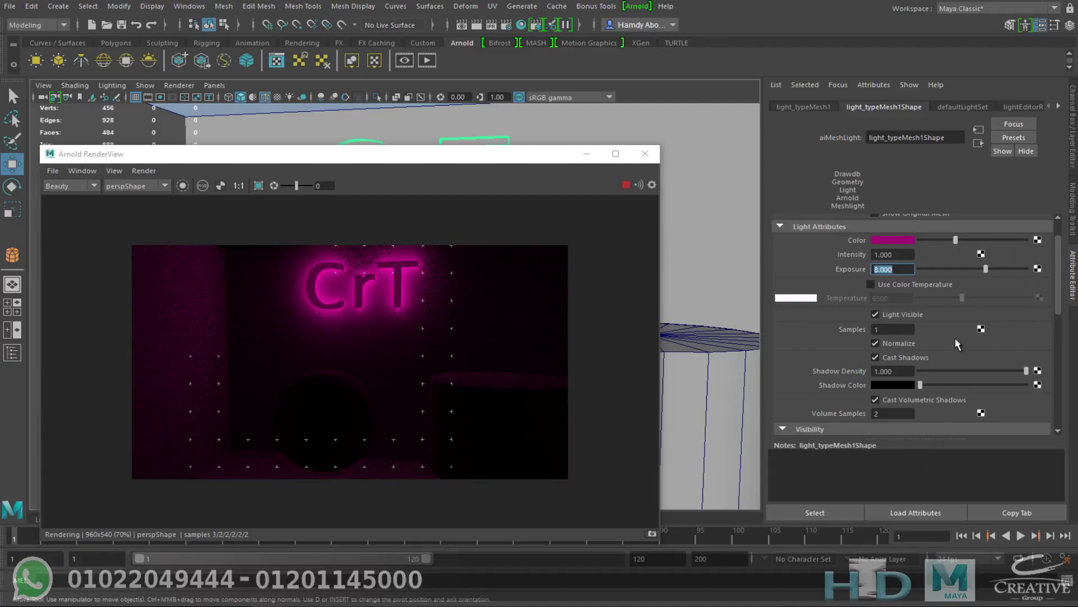
pyautogui.scroll(-1, 955, 338)
pyautogui.moveTo(1026, 334)
pyautogui.mouseDown()
pyautogui.moveTo(988, 336)
pyautogui.moveTo(1035, 346)
pyautogui.mouseUp()
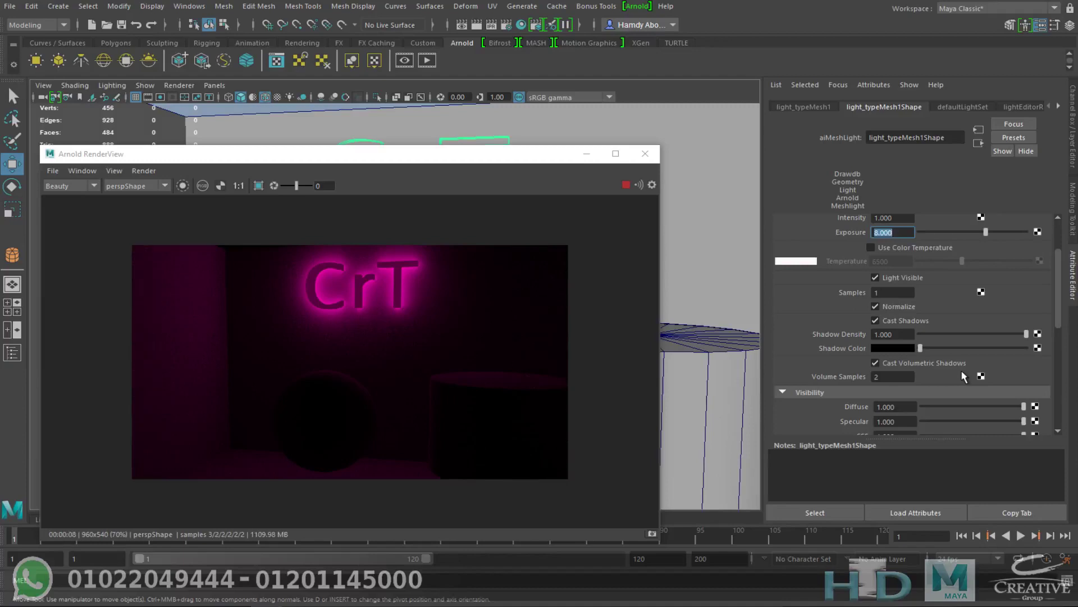
# - Add an Arnold area light from the Light Editor and set its exposure to 5
pyautogui.moveTo(426, 161); pyautogui.dragTo(907, 117)
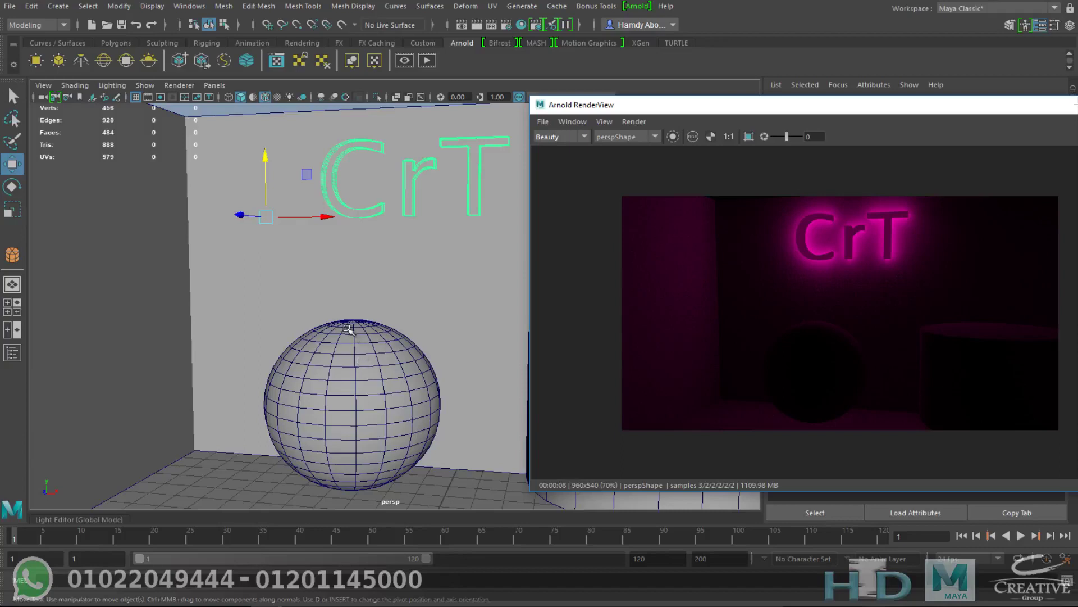
pyautogui.click(380, 339)
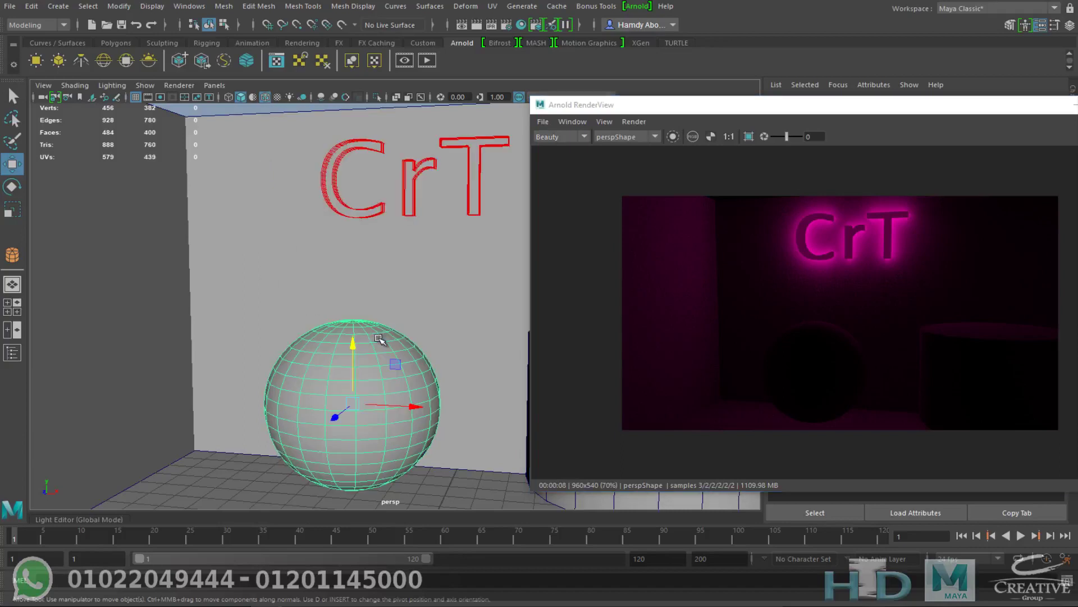
pyautogui.click(66, 519)
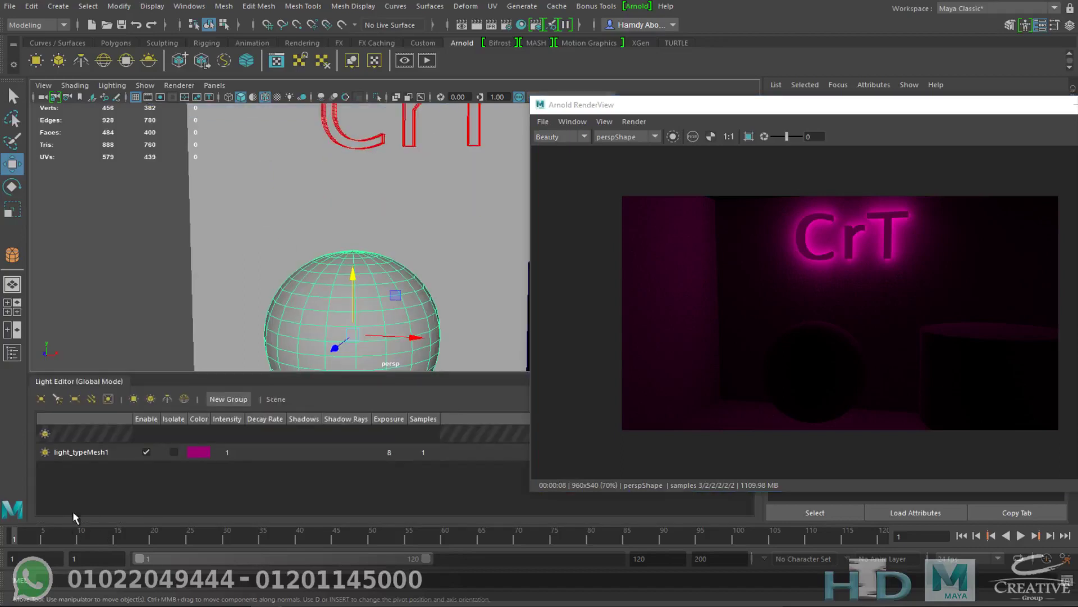
pyautogui.click(136, 399)
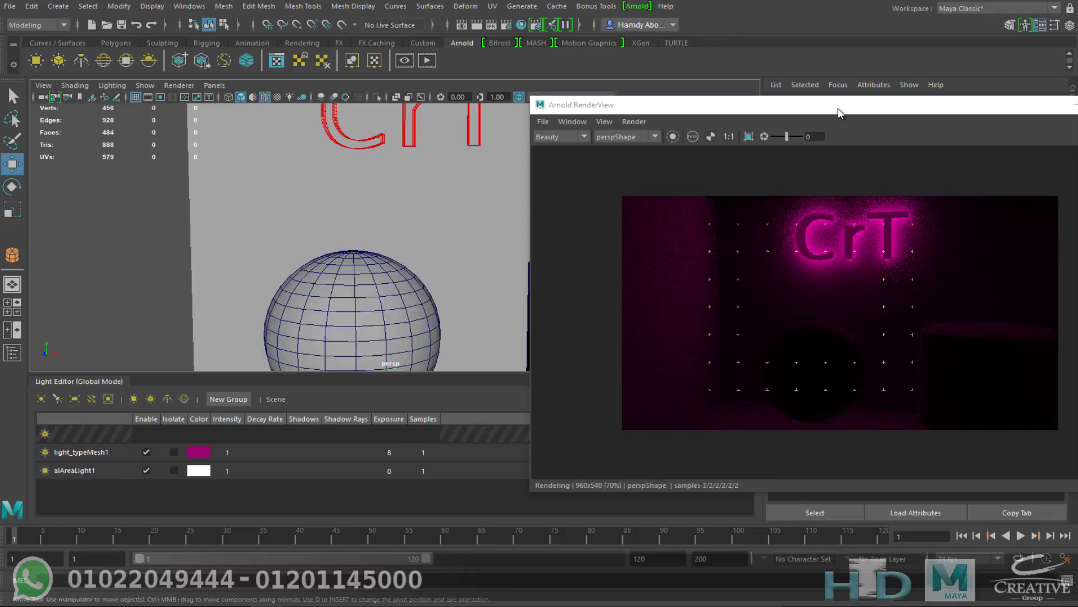
pyautogui.moveTo(822, 106); pyautogui.dragTo(413, 103)
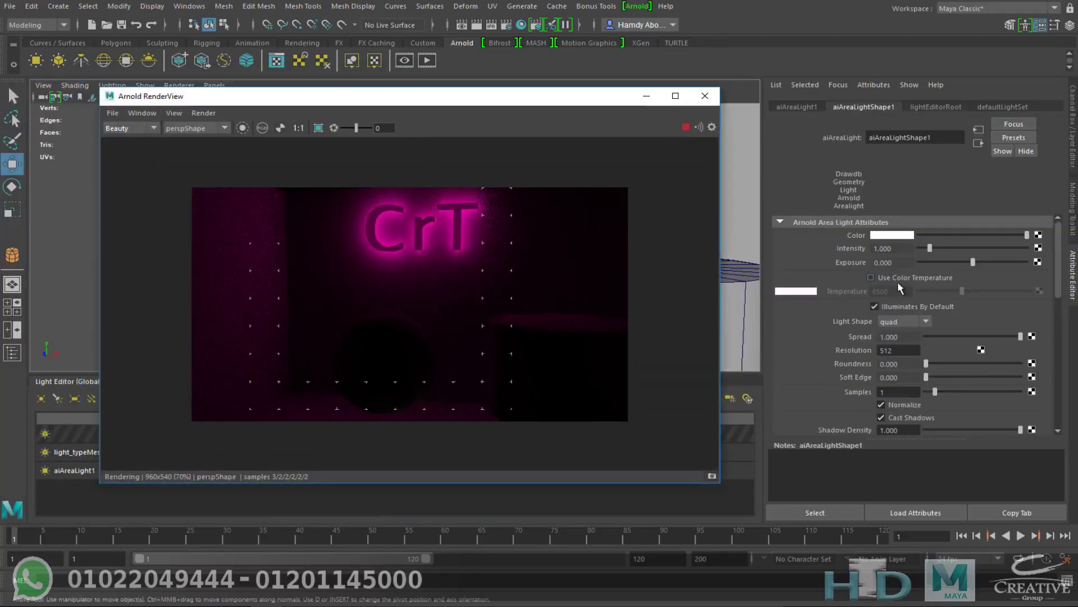
pyautogui.moveTo(971, 263); pyautogui.dragTo(1041, 261)
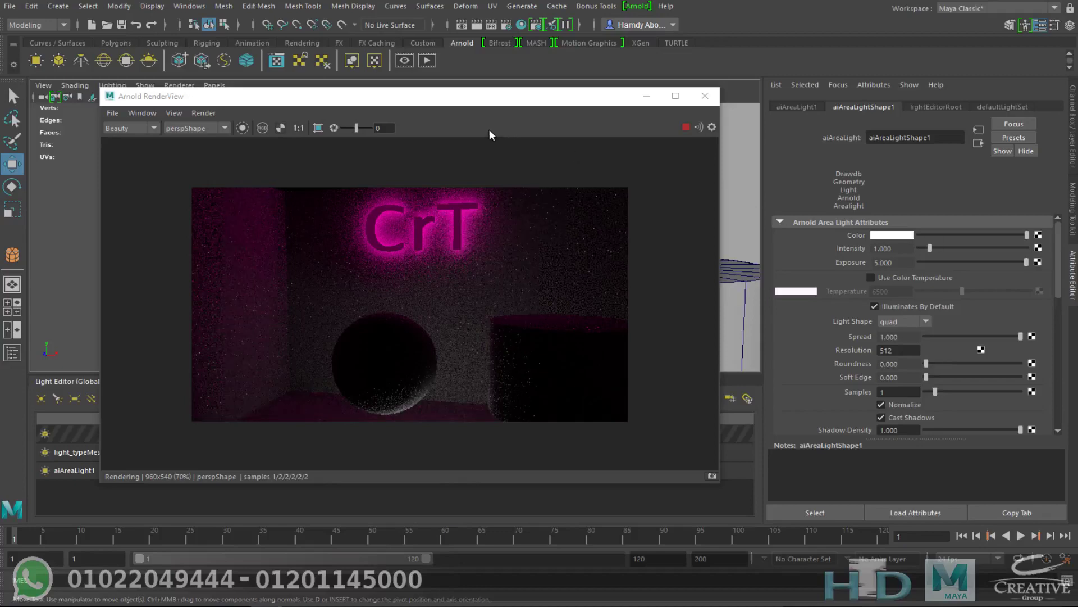
# - Replace the area light with a mesh light made from the sphere, and set its exposure to 5
pyautogui.moveTo(482, 103); pyautogui.dragTo(780, 143)
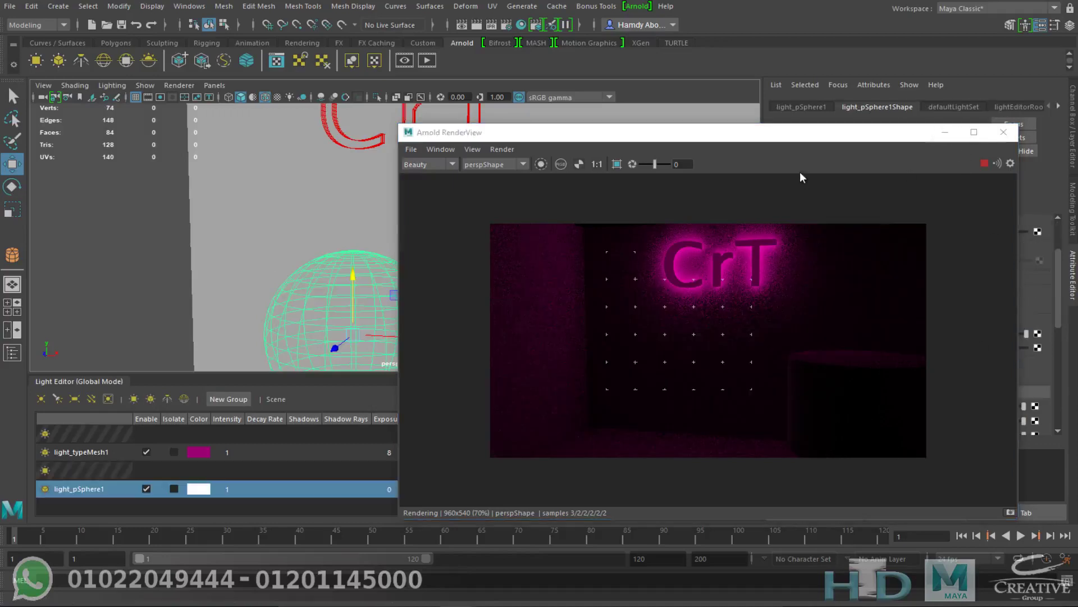
pyautogui.moveTo(801, 136); pyautogui.dragTo(560, 295)
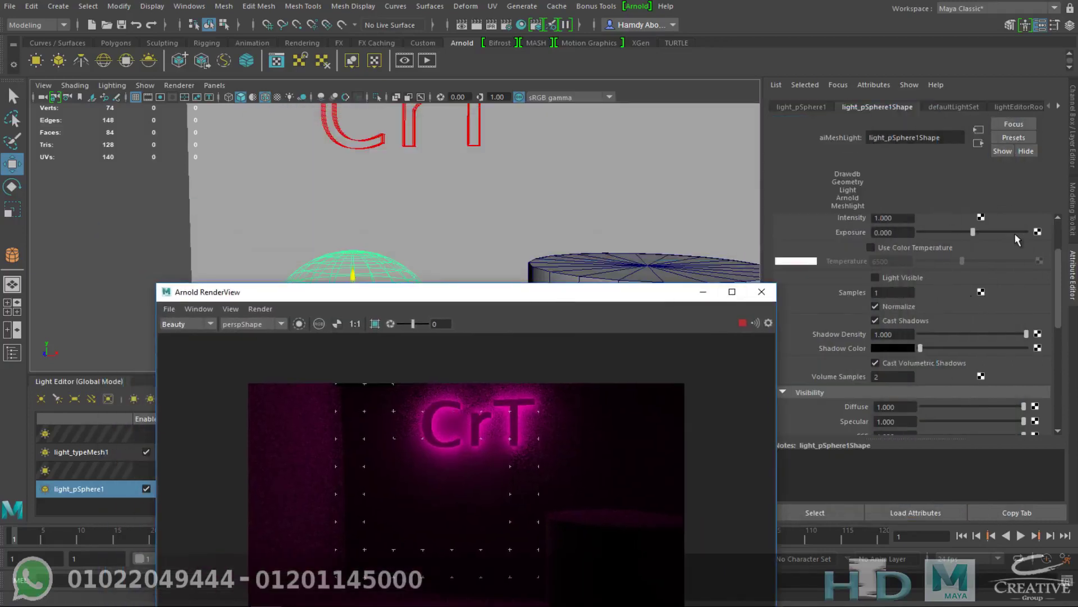
pyautogui.moveTo(972, 232); pyautogui.dragTo(1028, 231)
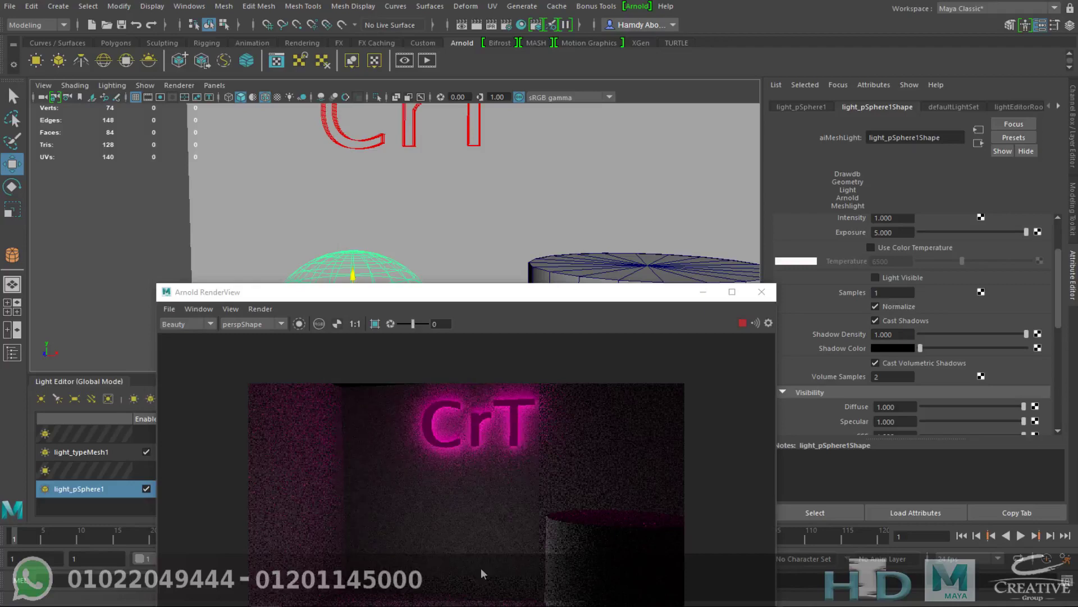
pyautogui.moveTo(541, 292); pyautogui.dragTo(521, 217)
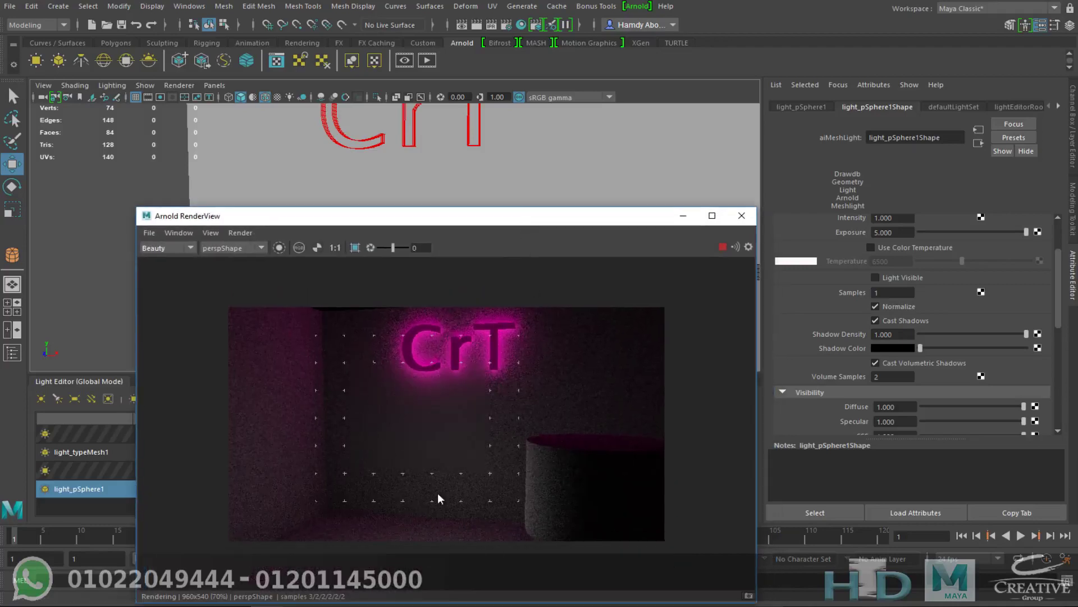
# - Make the sphere's mesh light visible in the render and check the result in Arnold RenderView
pyautogui.click(883, 278)
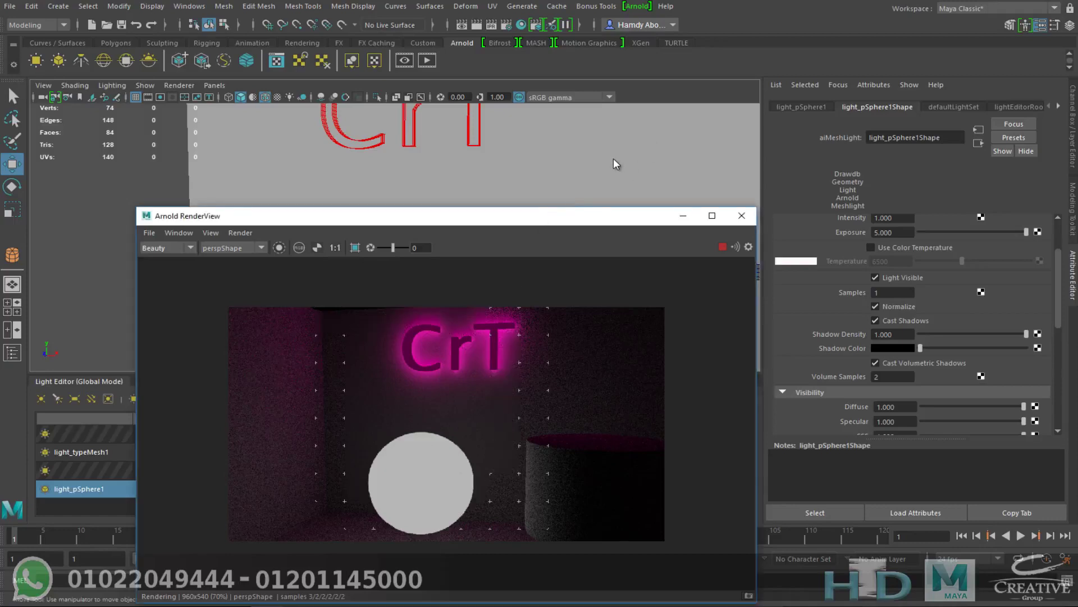
pyautogui.moveTo(569, 216); pyautogui.dragTo(543, 157)
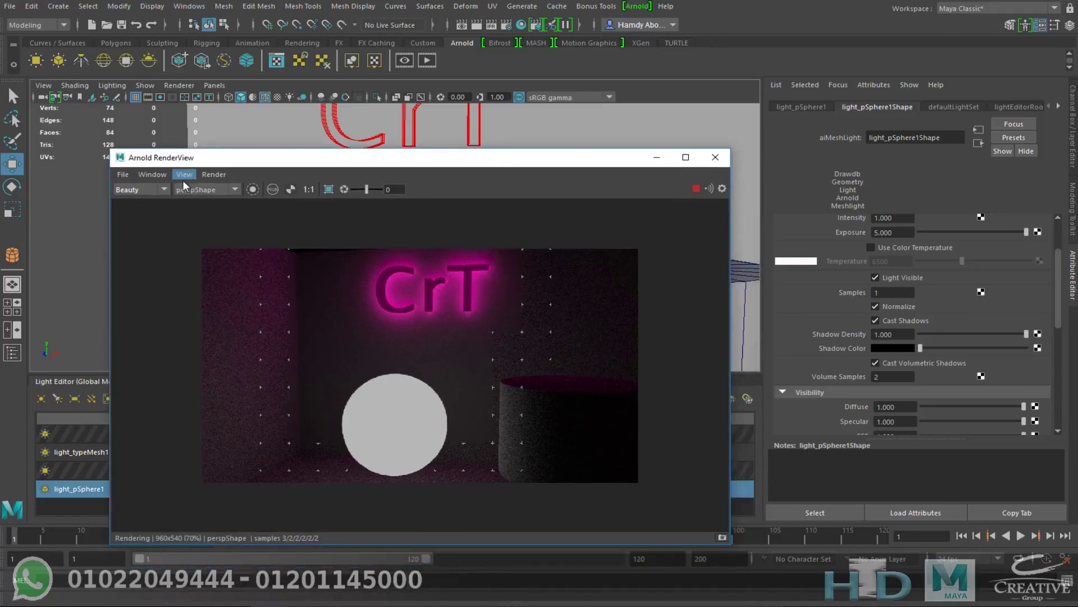
pyautogui.click(212, 175)
pyautogui.moveTo(296, 296)
pyautogui.click(382, 294)
# - Select the cylinder in the viewport and turn it into an Arnold mesh light
pyautogui.moveTo(458, 166); pyautogui.dragTo(334, 74)
pyautogui.click(670, 256)
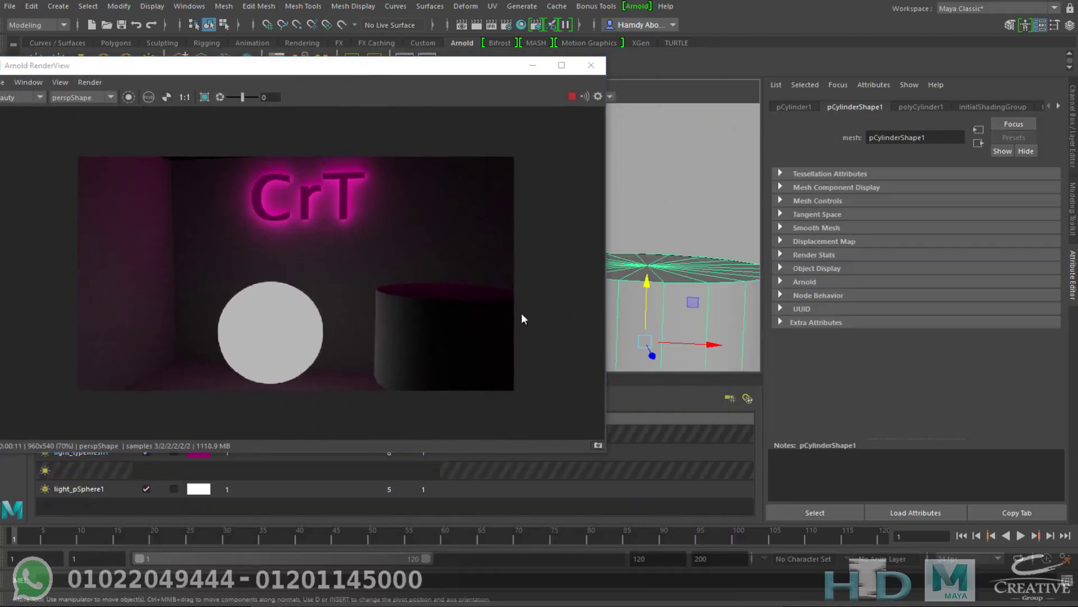
pyautogui.moveTo(426, 60); pyautogui.dragTo(470, 97)
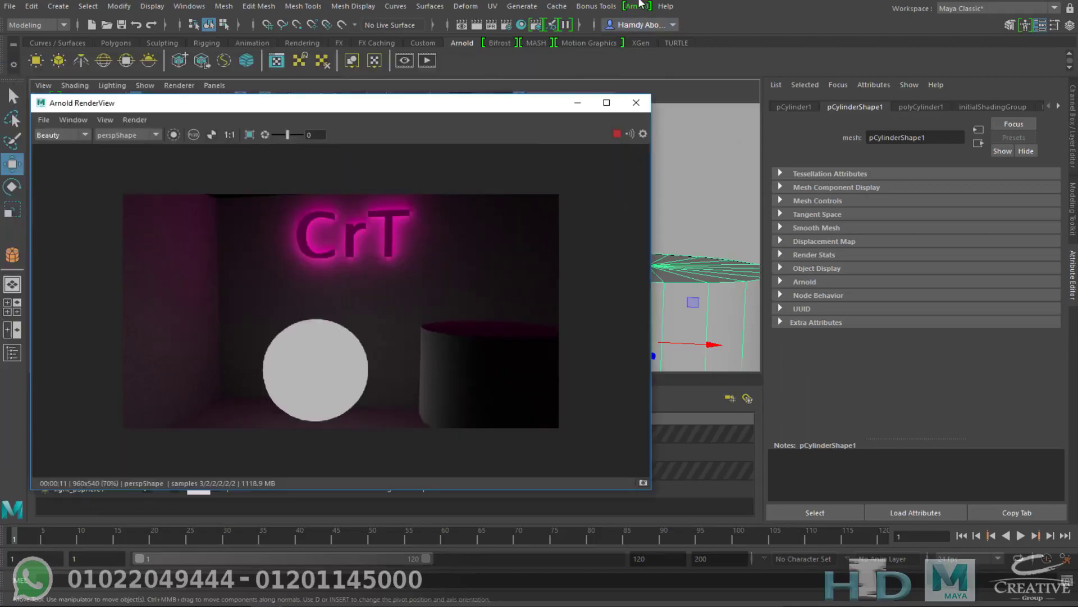
pyautogui.click(636, 7)
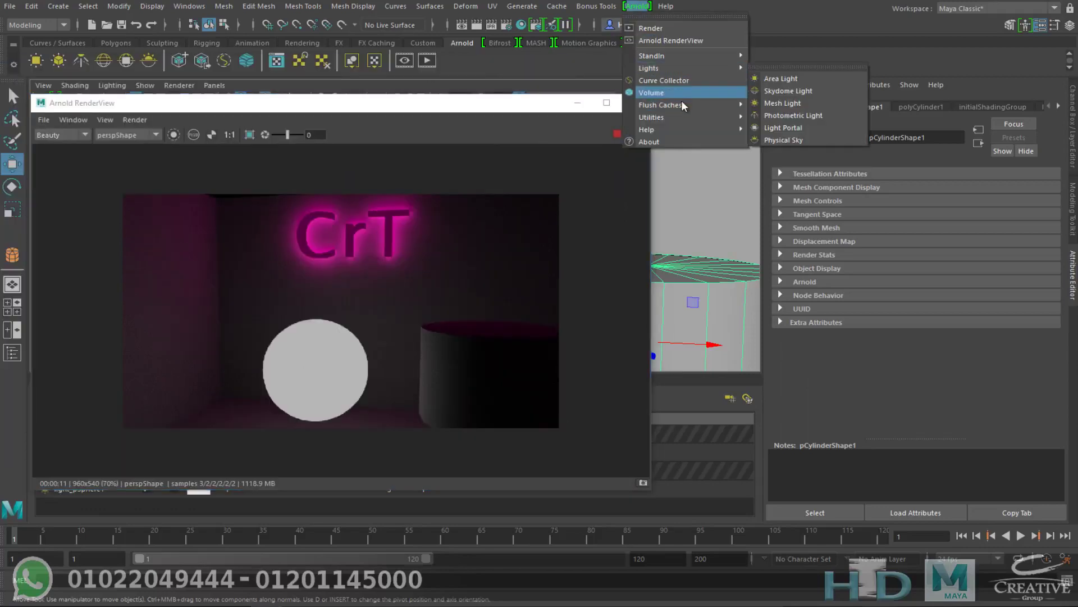
pyautogui.moveTo(675, 114)
pyautogui.moveTo(734, 69)
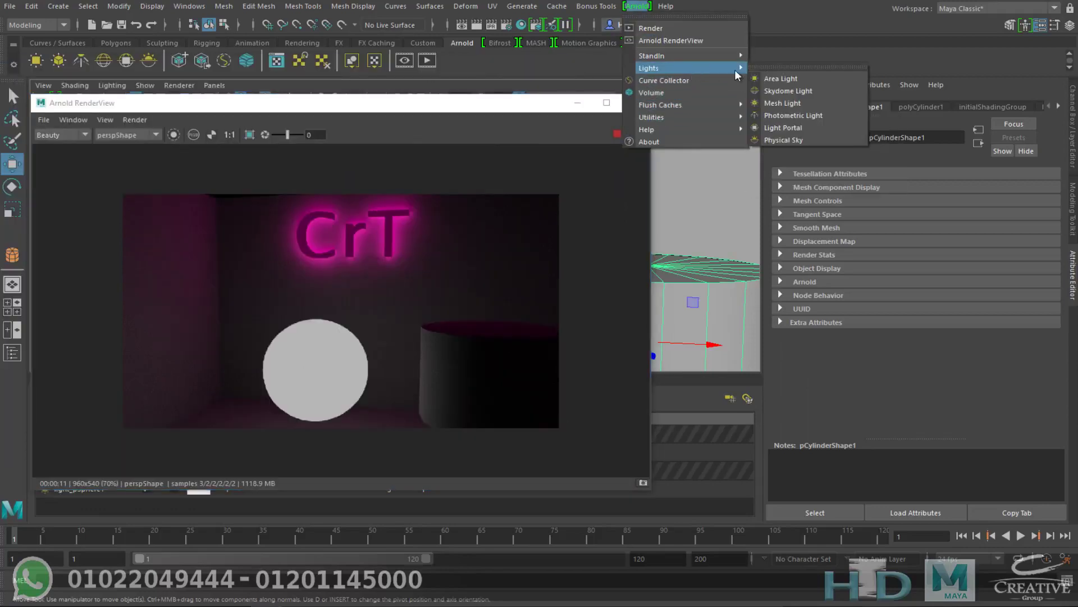
pyautogui.click(798, 107)
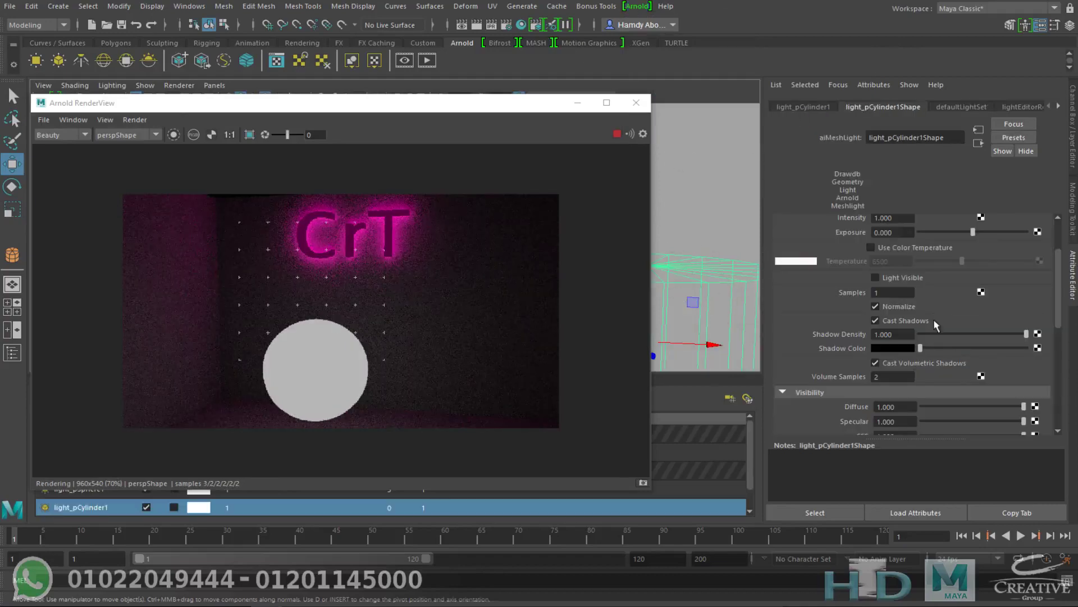
# - Make the cylinder's mesh light visible in the render and set its exposure to 8
pyautogui.moveTo(974, 235); pyautogui.dragTo(1050, 231)
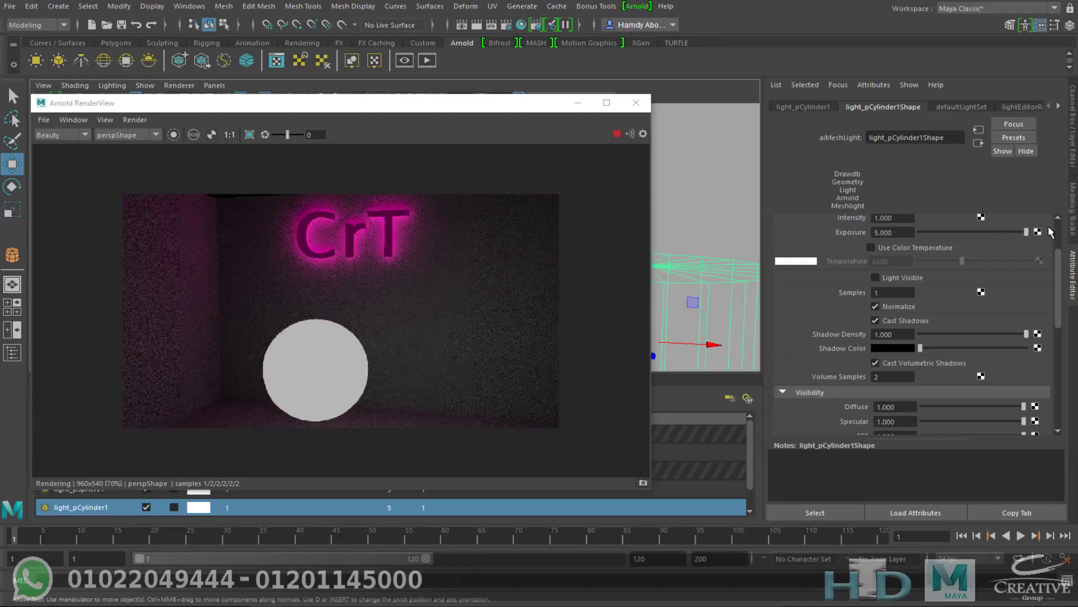
pyautogui.click(883, 275)
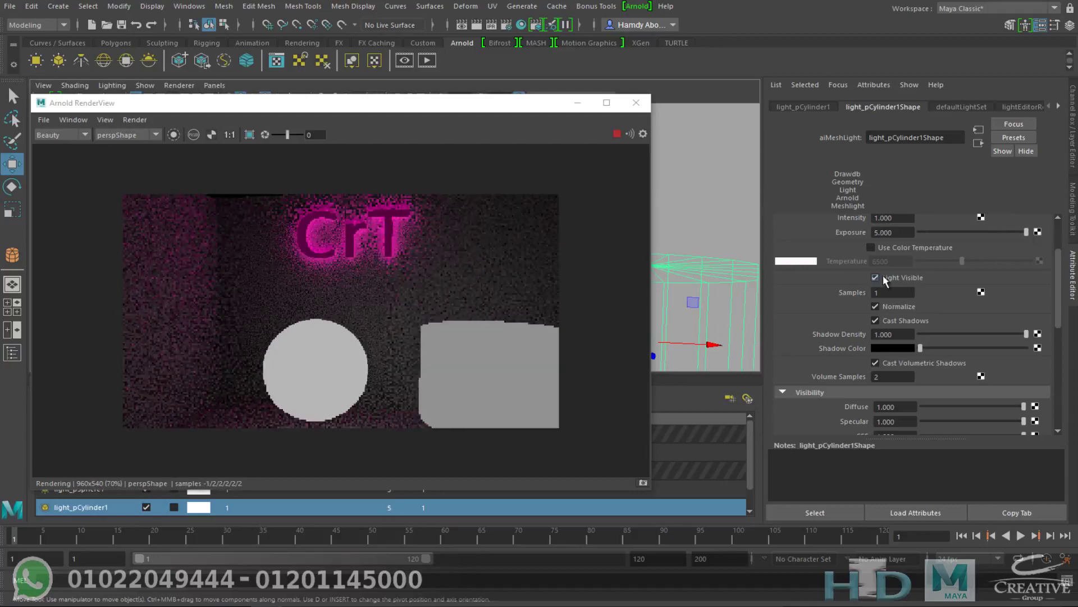
pyautogui.scroll(1, 980, 320)
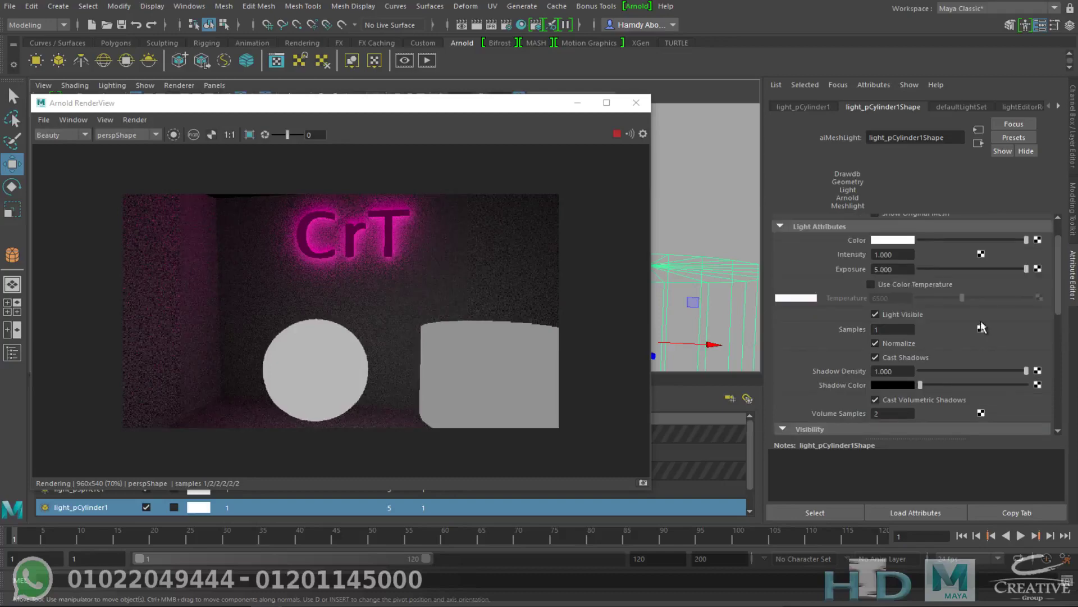
pyautogui.doubleClick(905, 269)
pyautogui.write('8')
pyautogui.press('Return')
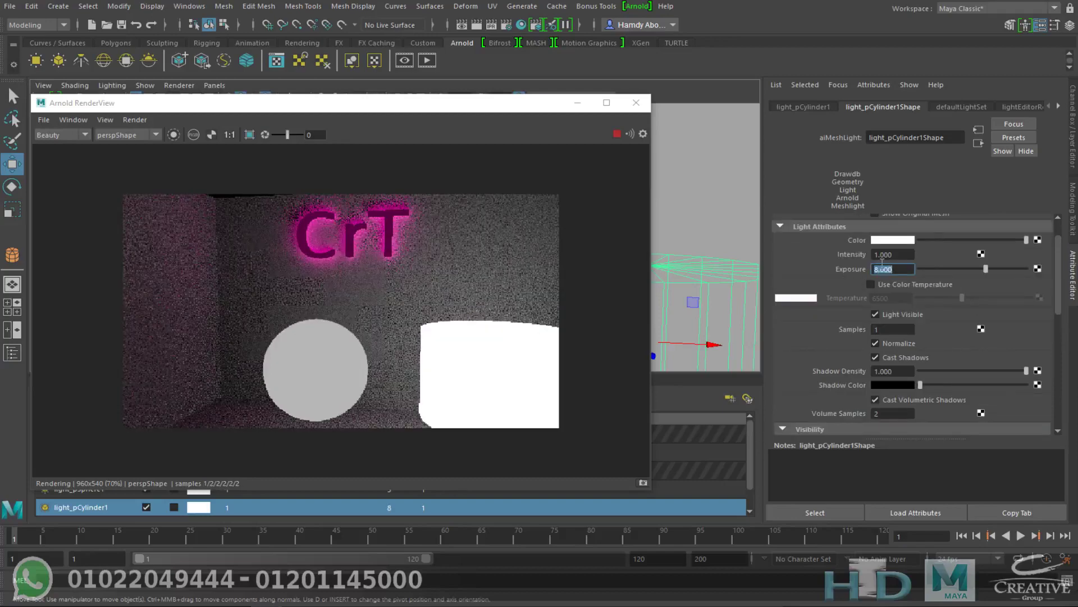
# - Change the cylinder mesh light's colour to a bright green by setting its saturation to 1
pyautogui.click(892, 240)
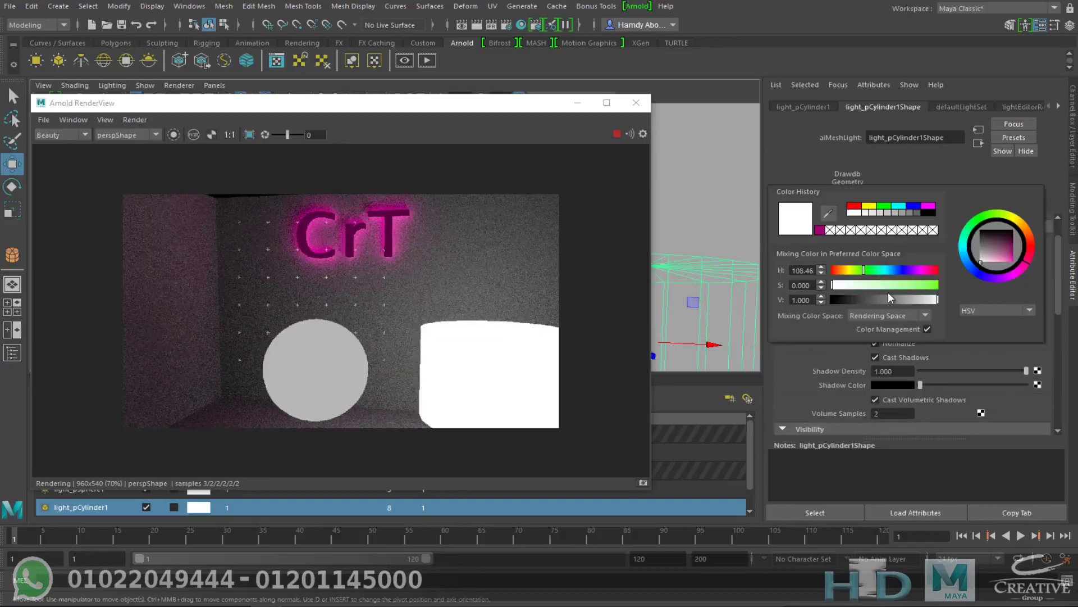
pyautogui.moveTo(931, 290); pyautogui.dragTo(938, 284)
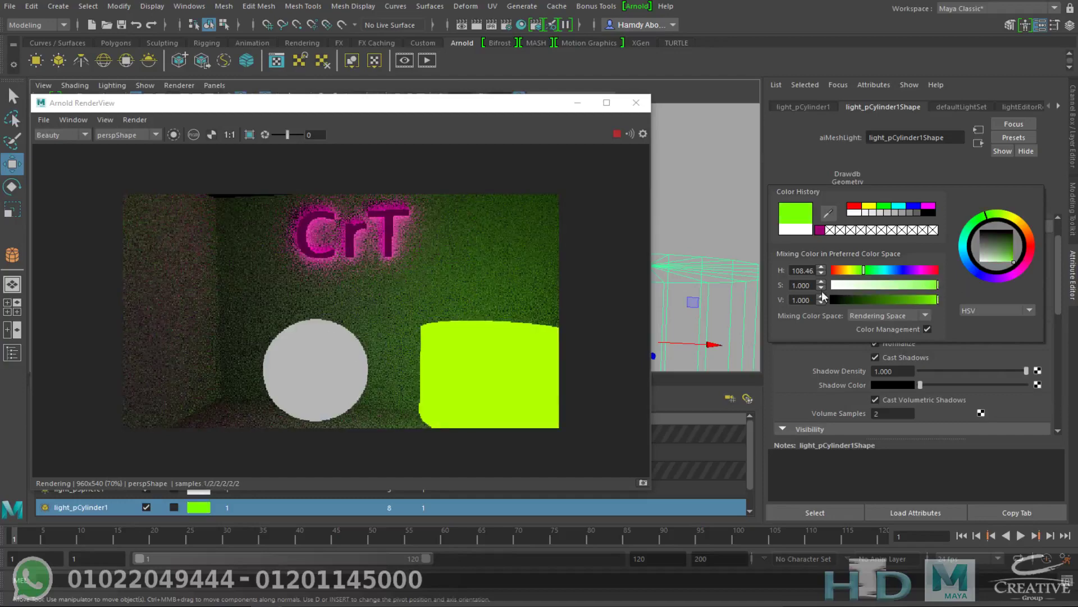